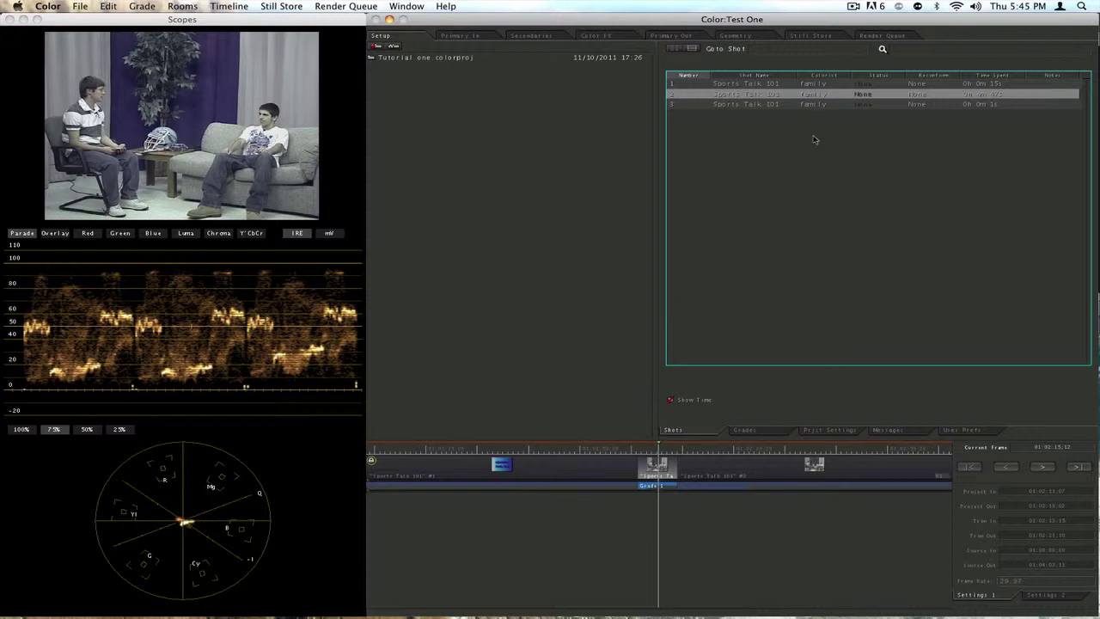
# Step: Preview shots 1 and 3, then select the second Sports Talk 101 interview shot for grading
pyautogui.click(747, 83)
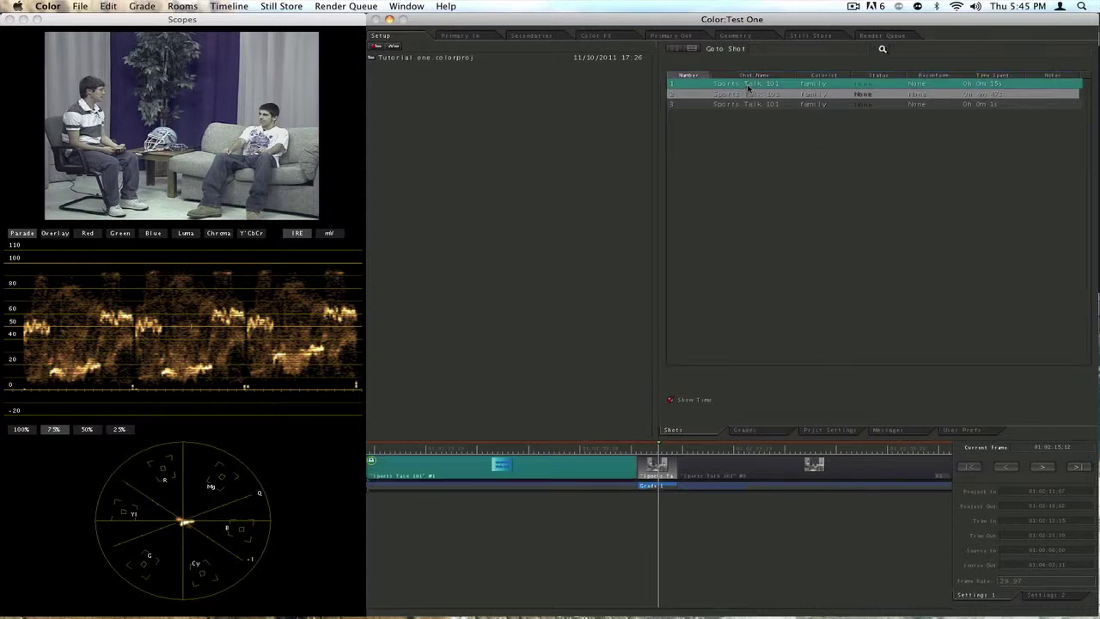
pyautogui.click(755, 104)
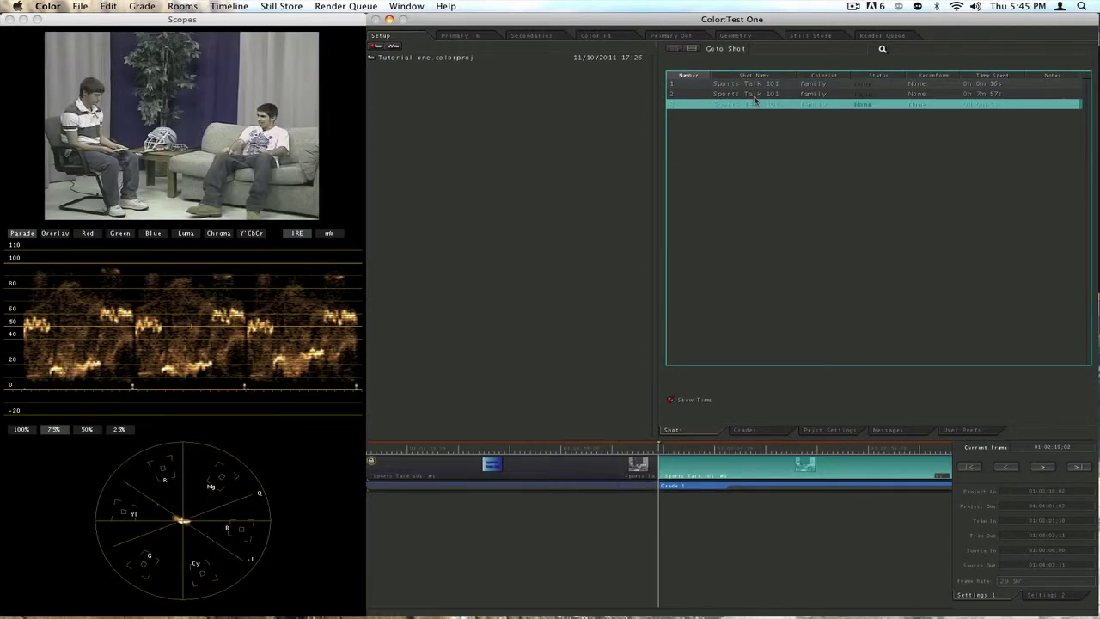
pyautogui.click(759, 94)
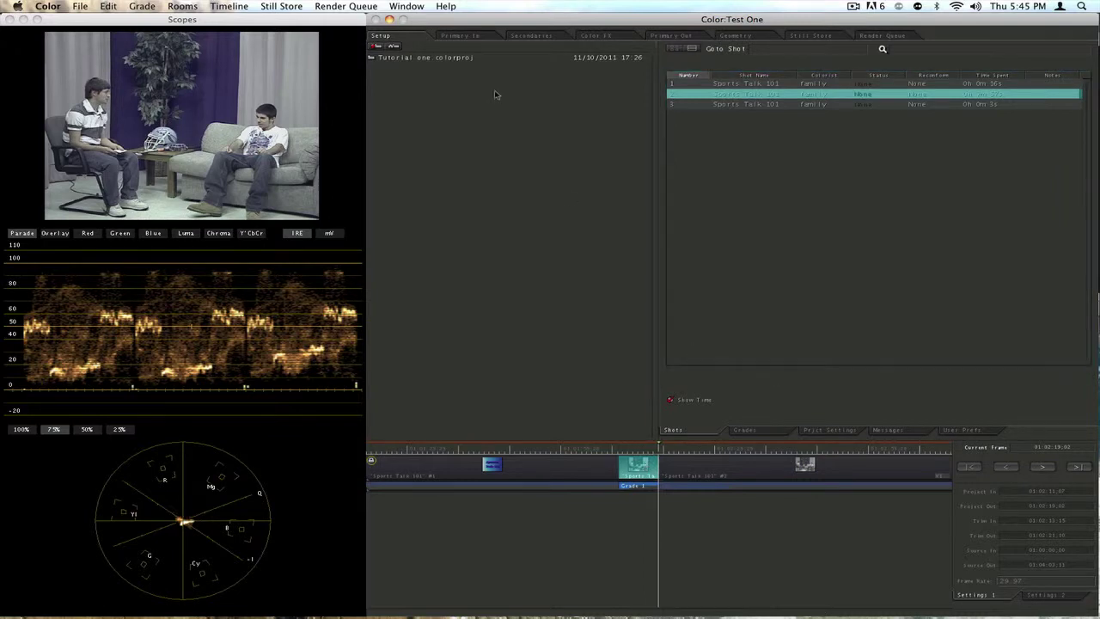
# Step: In Primary In, warm the shadows, nudge midtones, neutralize and darken highlights, and raise shadows
pyautogui.click(463, 35)
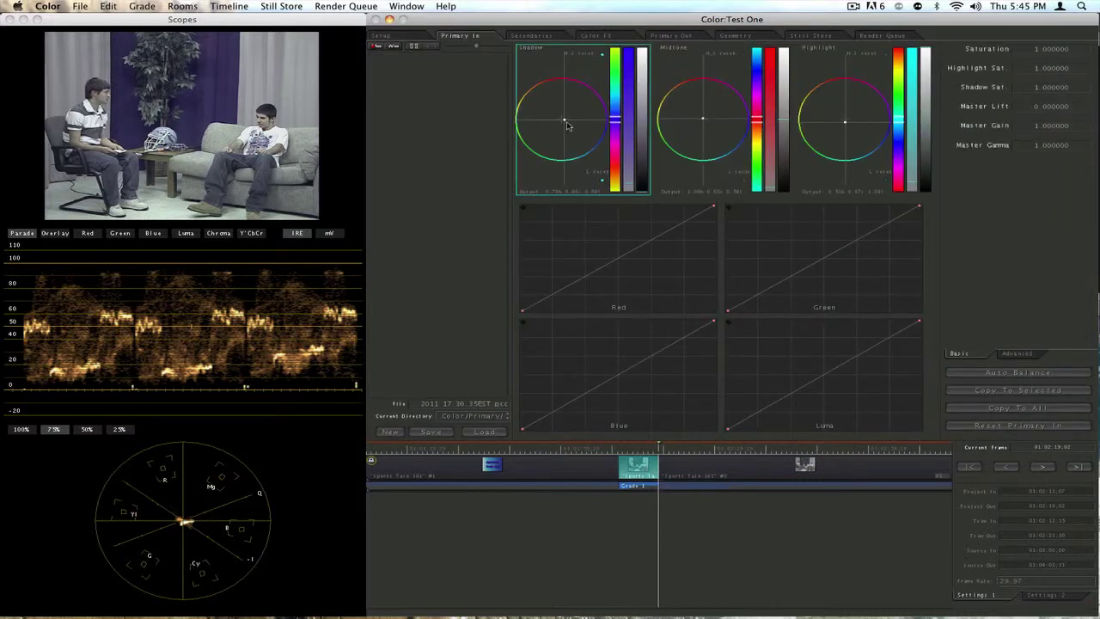
pyautogui.moveTo(564, 123); pyautogui.dragTo(583, 123)
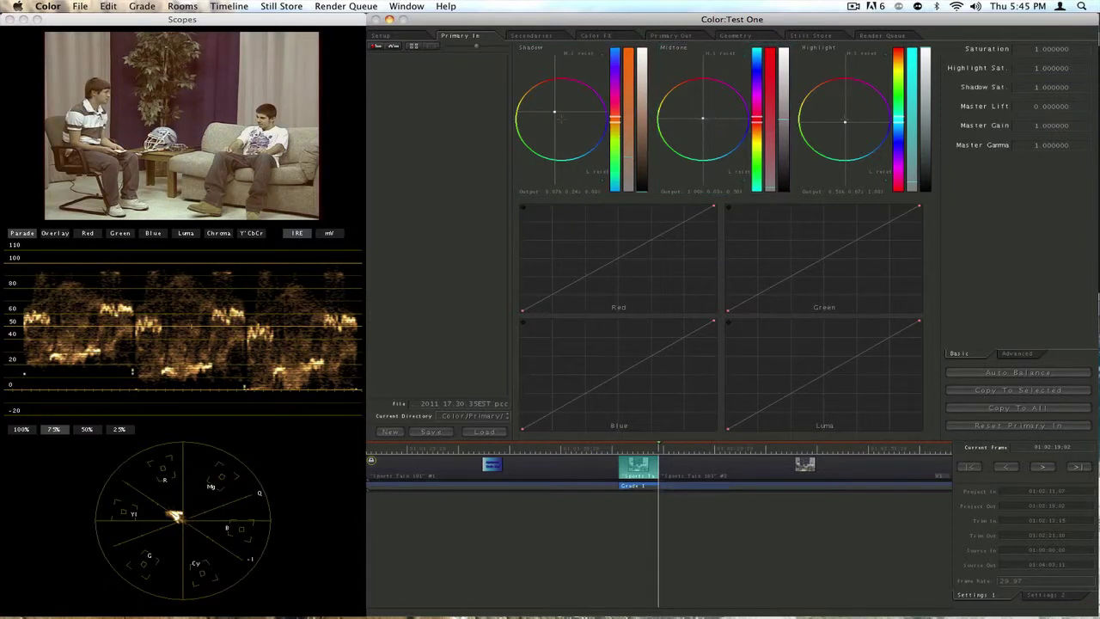
pyautogui.moveTo(709, 120); pyautogui.dragTo(714, 126)
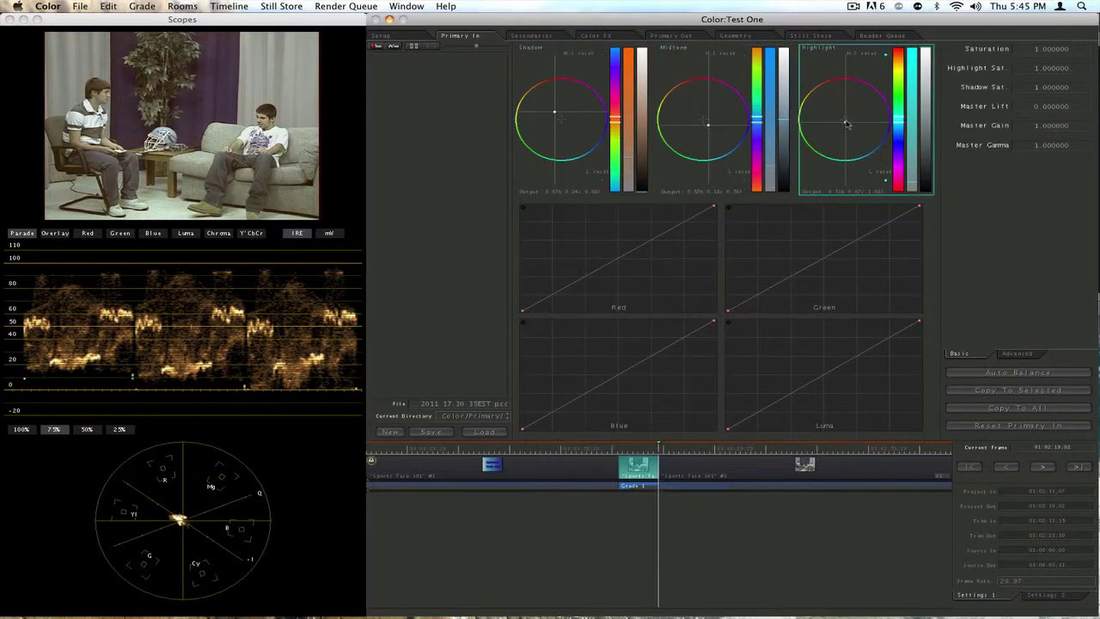
pyautogui.moveTo(847, 124); pyautogui.dragTo(848, 119)
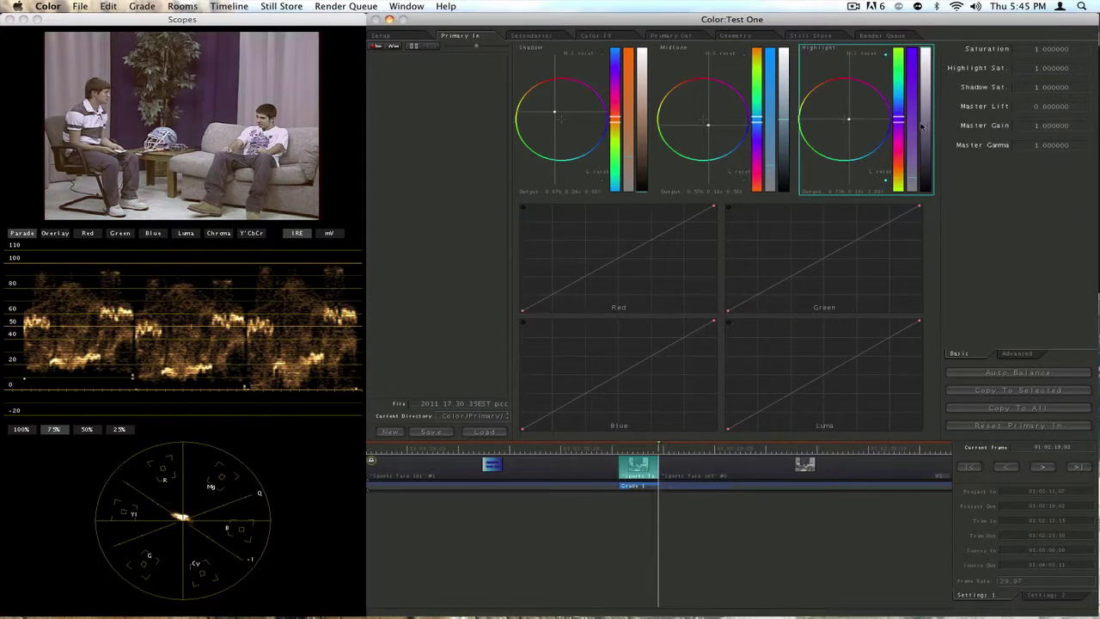
pyautogui.moveTo(923, 126)
pyautogui.mouseDown()
pyautogui.moveTo(922, 154)
pyautogui.moveTo(922, 110)
pyautogui.mouseUp()
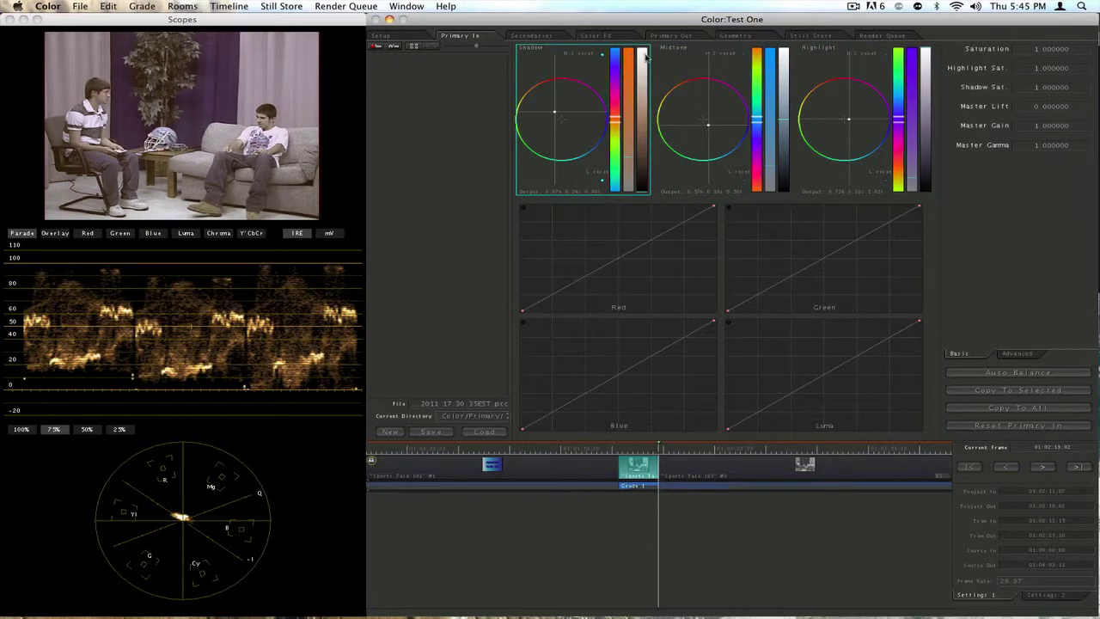
pyautogui.moveTo(647, 57)
pyautogui.mouseDown()
pyautogui.moveTo(646, 43)
pyautogui.moveTo(647, 64)
pyautogui.mouseUp()
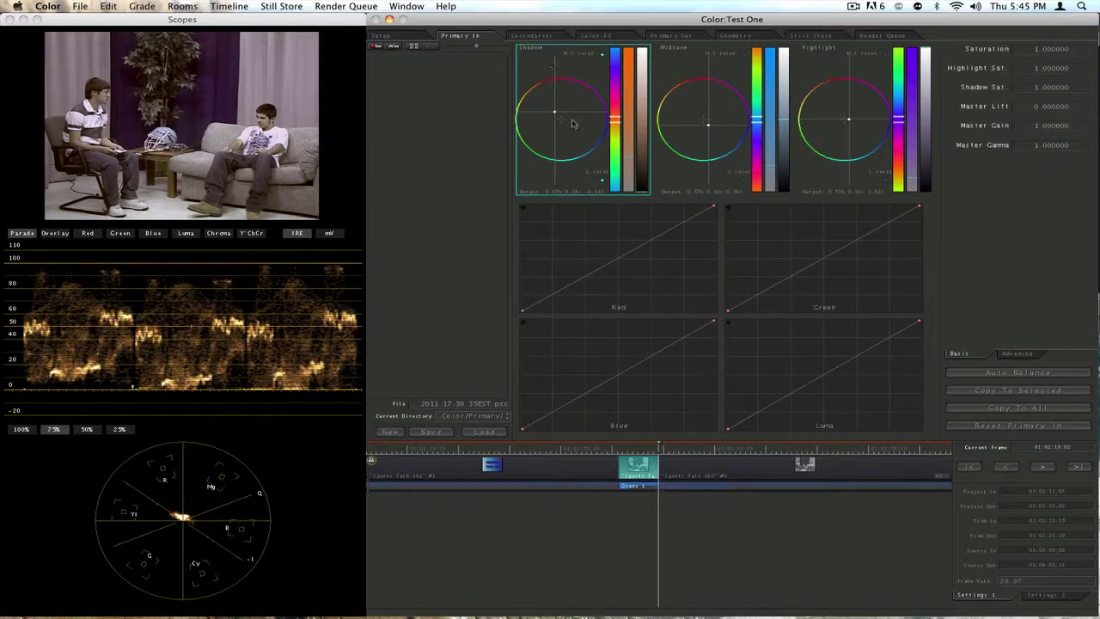
# Step: Reset the shadow and highlight levels, then fine-tune the shadow, midtone and highlight balances
pyautogui.click(602, 175)
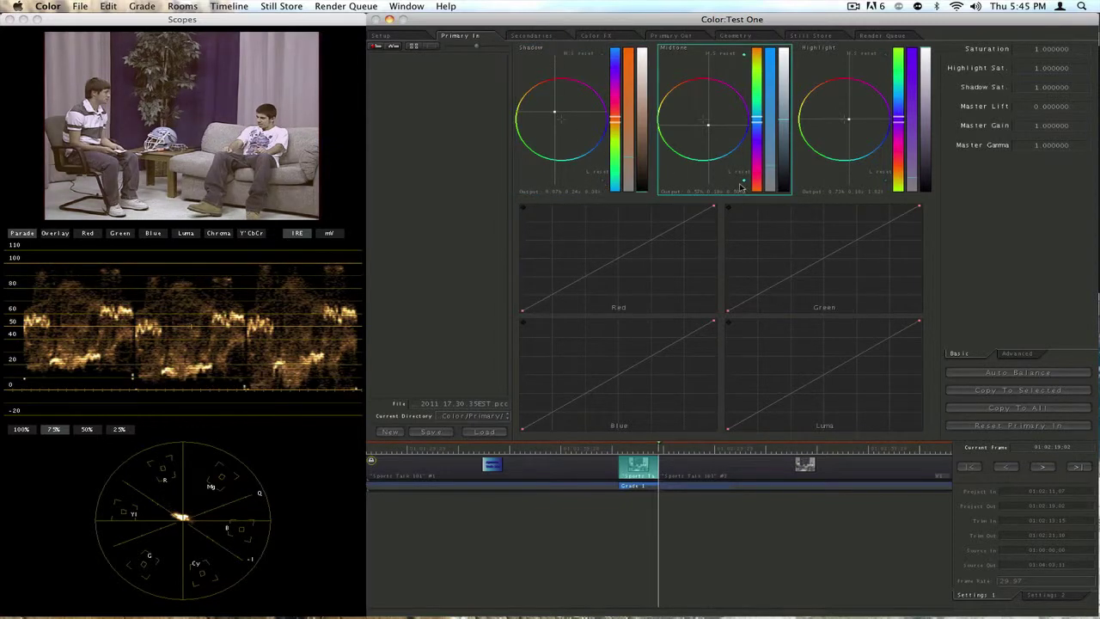
pyautogui.click(888, 184)
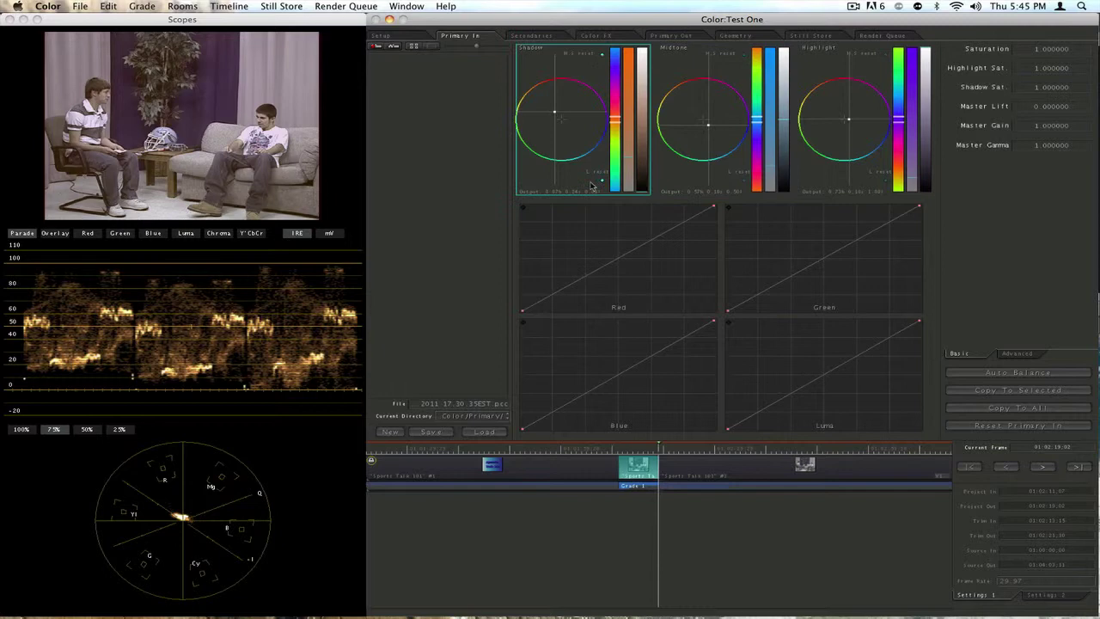
pyautogui.moveTo(557, 122); pyautogui.dragTo(563, 130)
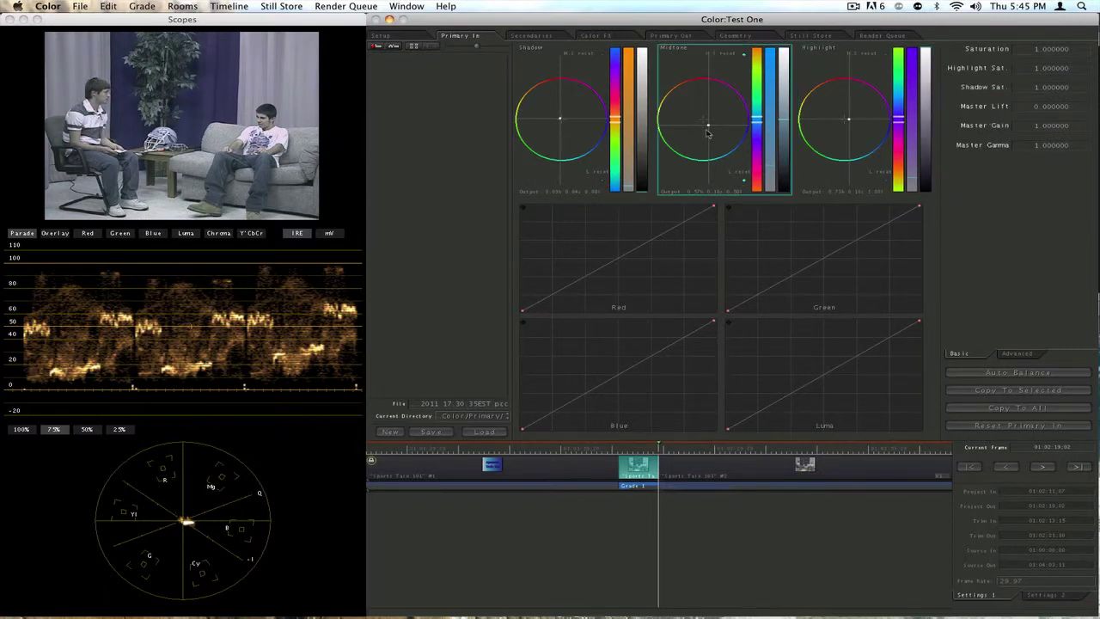
pyautogui.moveTo(705, 121); pyautogui.dragTo(705, 121)
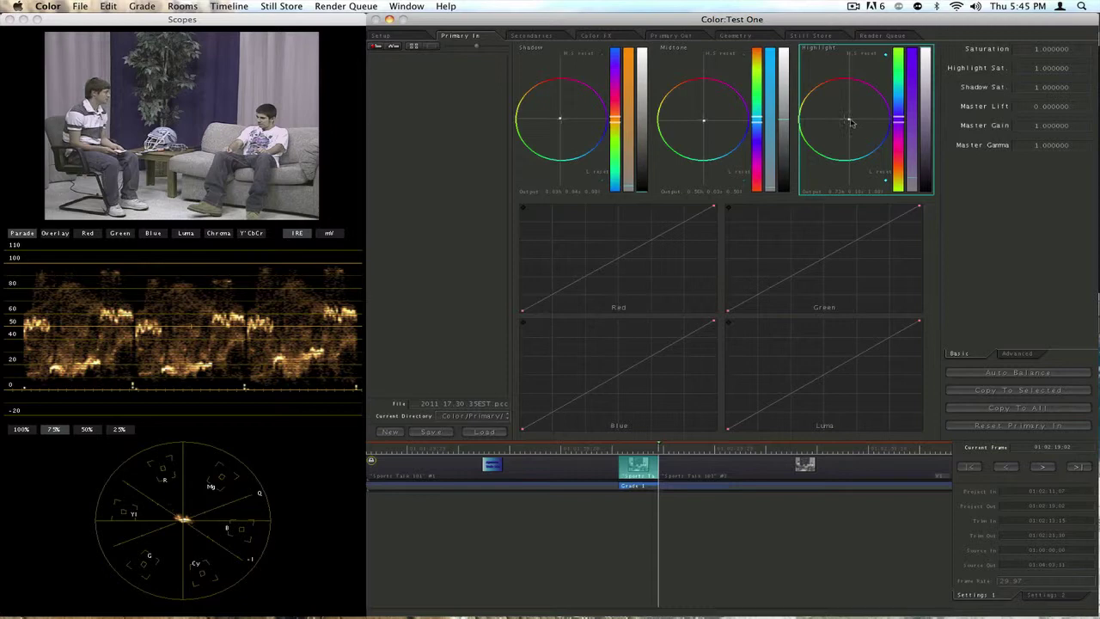
pyautogui.moveTo(850, 122); pyautogui.dragTo(850, 122)
pyautogui.moveTo(560, 118); pyautogui.dragTo(562, 118)
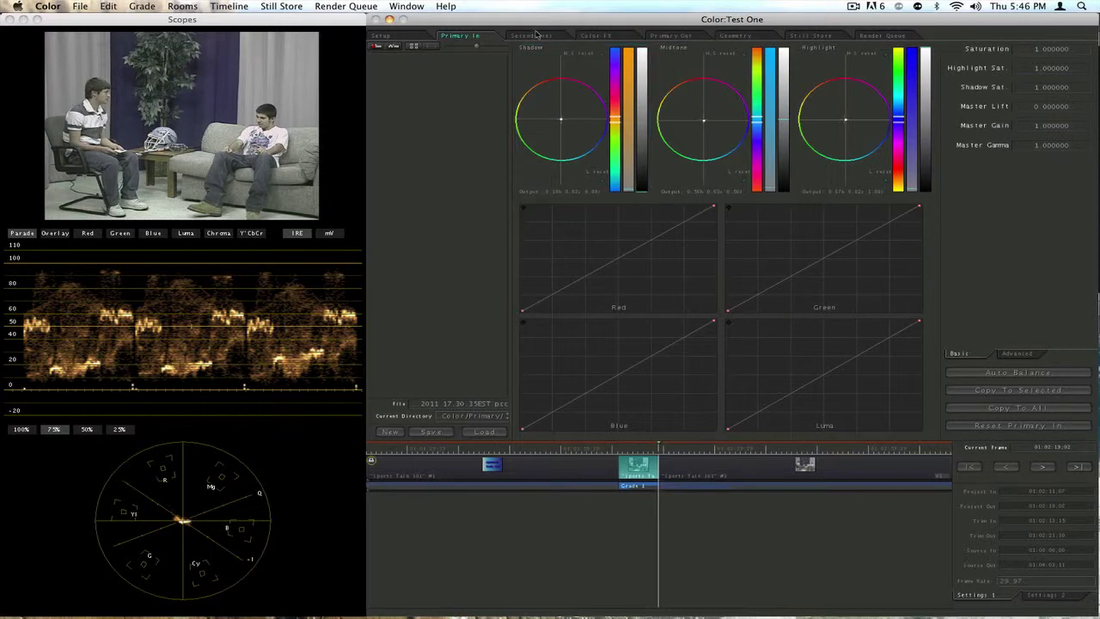
pyautogui.click(602, 35)
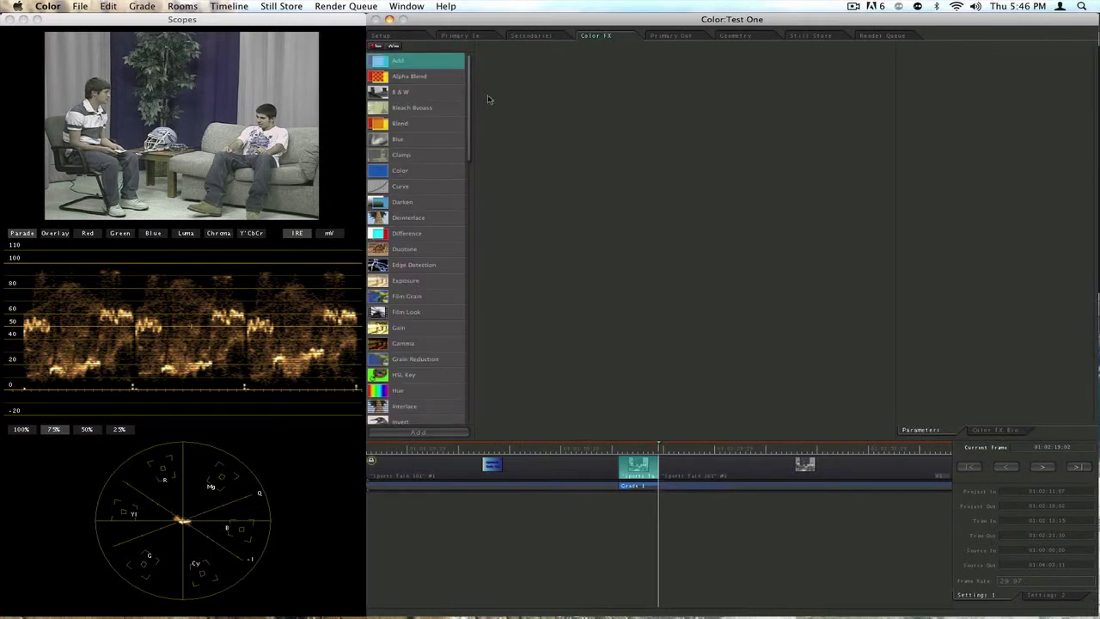
pyautogui.click(413, 112)
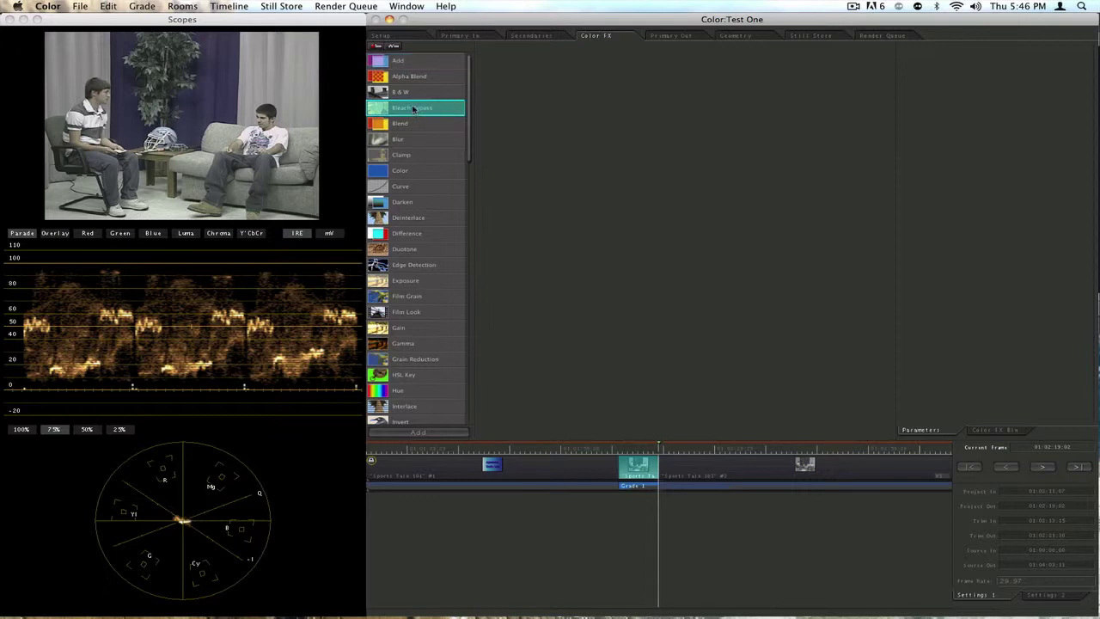
pyautogui.click(417, 92)
pyautogui.moveTo(412, 95); pyautogui.dragTo(603, 92)
pyautogui.moveTo(722, 165); pyautogui.dragTo(679, 202)
pyautogui.click(619, 94)
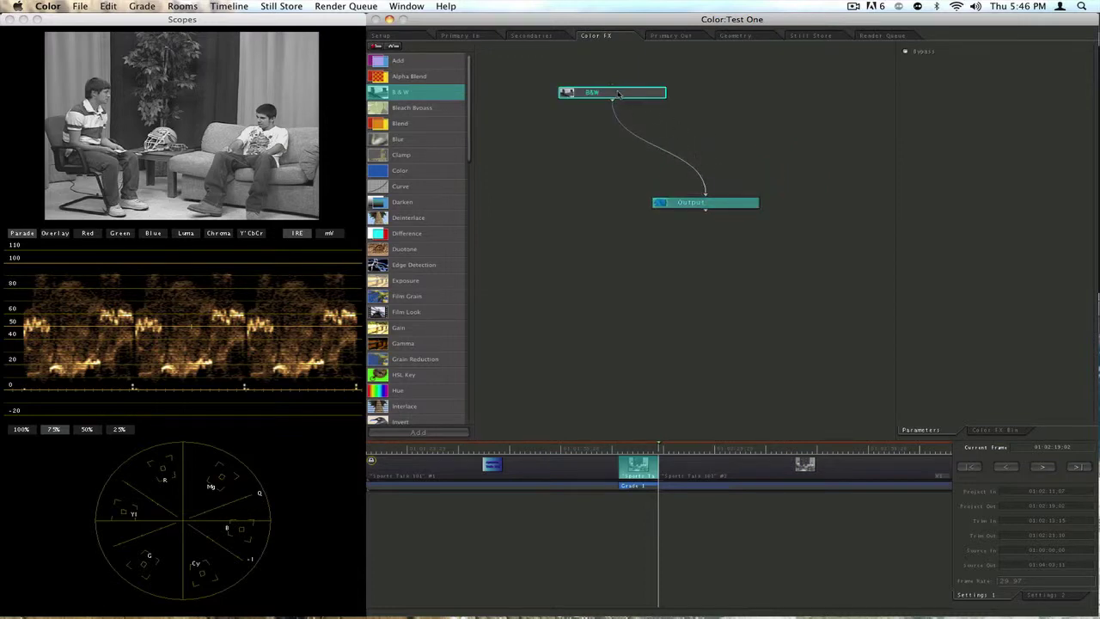
pyautogui.press('Delete')
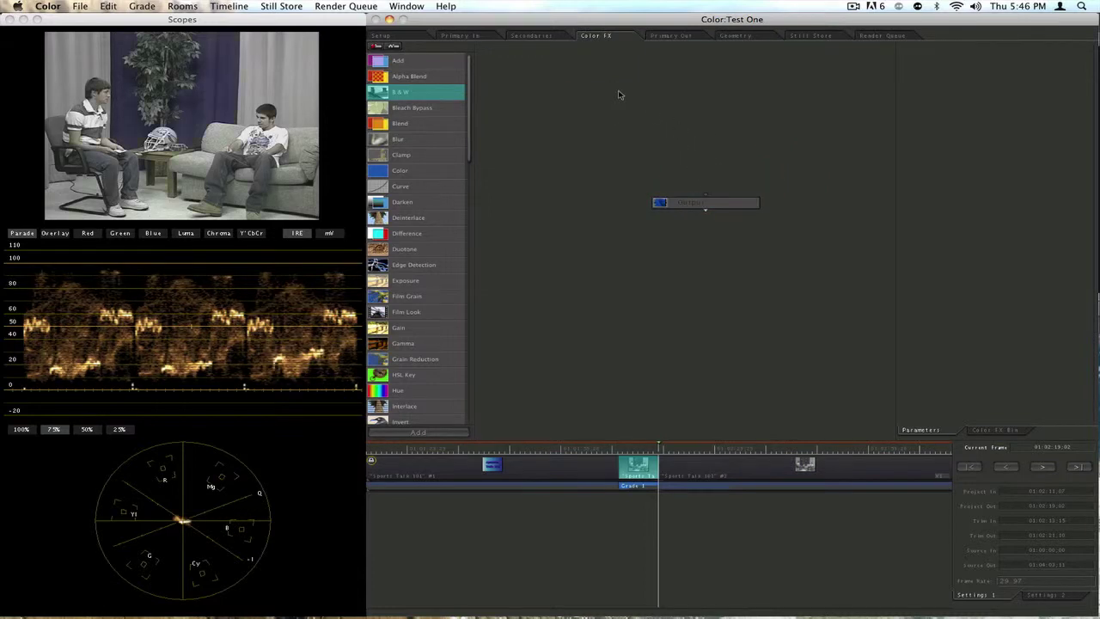
pyautogui.moveTo(413, 107); pyautogui.dragTo(705, 194)
pyautogui.moveTo(412, 92); pyautogui.dragTo(640, 112)
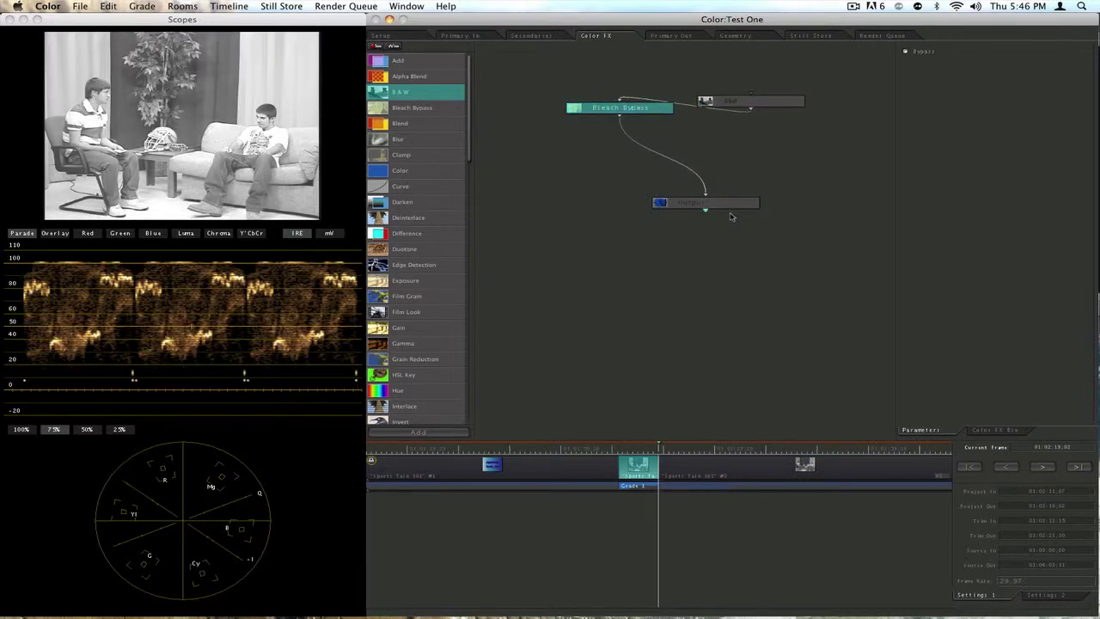
pyautogui.moveTo(756, 103); pyautogui.dragTo(762, 77)
pyautogui.click(655, 112)
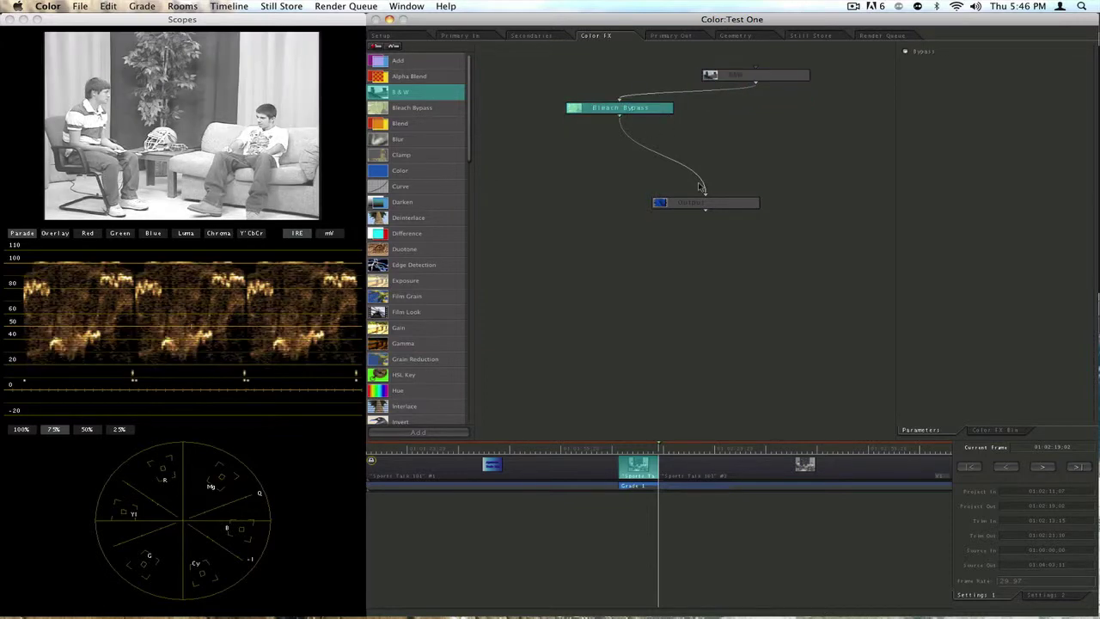
pyautogui.click(704, 203)
pyautogui.click(735, 74)
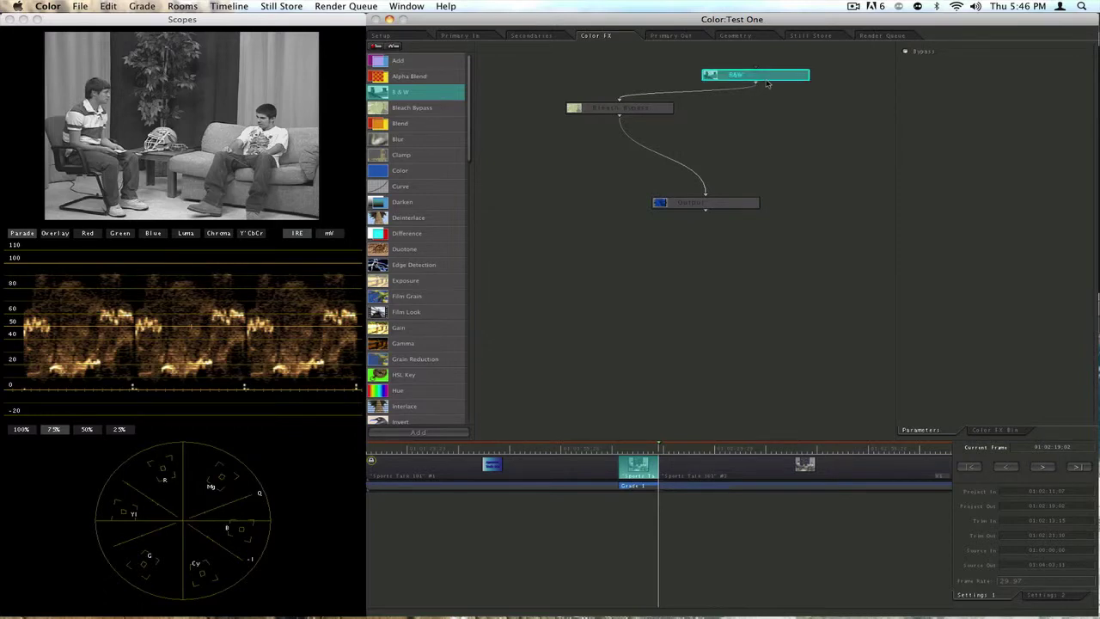
pyautogui.click(655, 110)
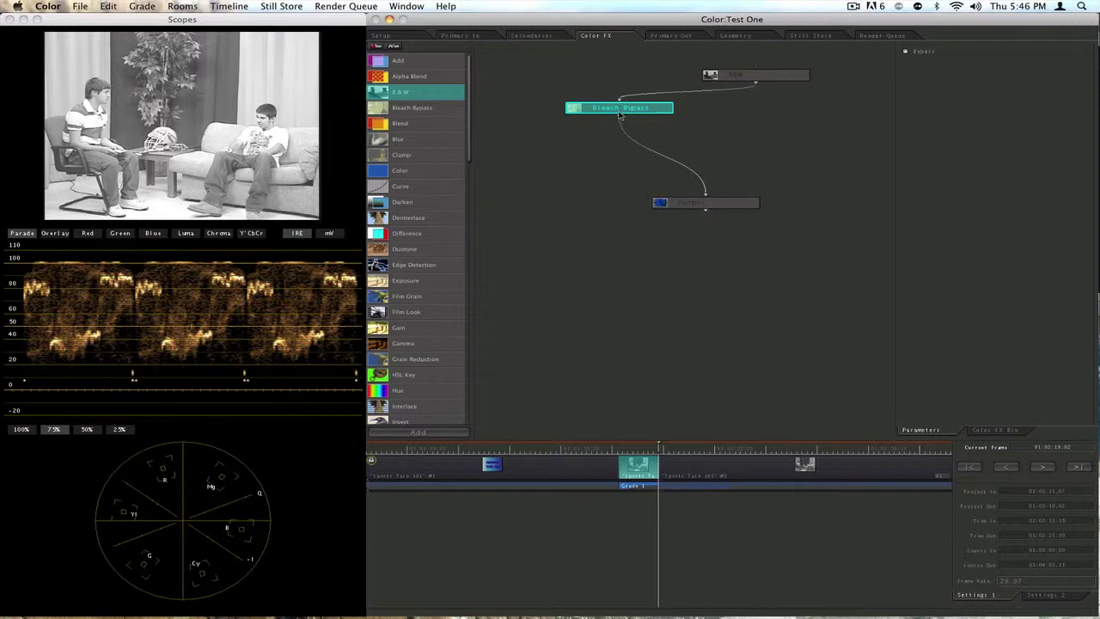
pyautogui.click(749, 76)
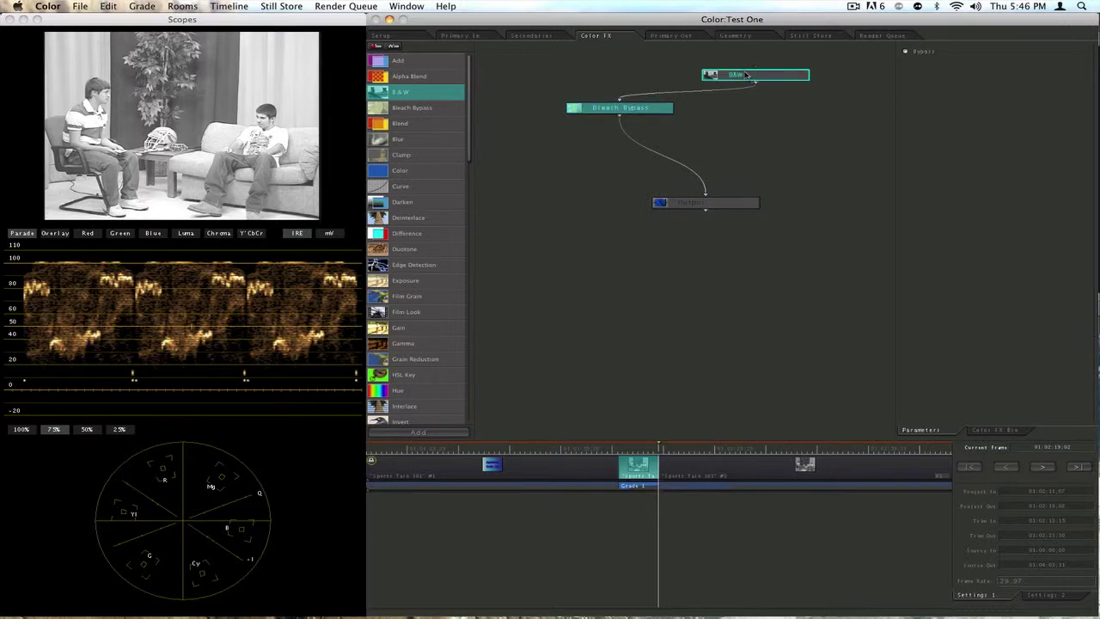
pyautogui.click(713, 203)
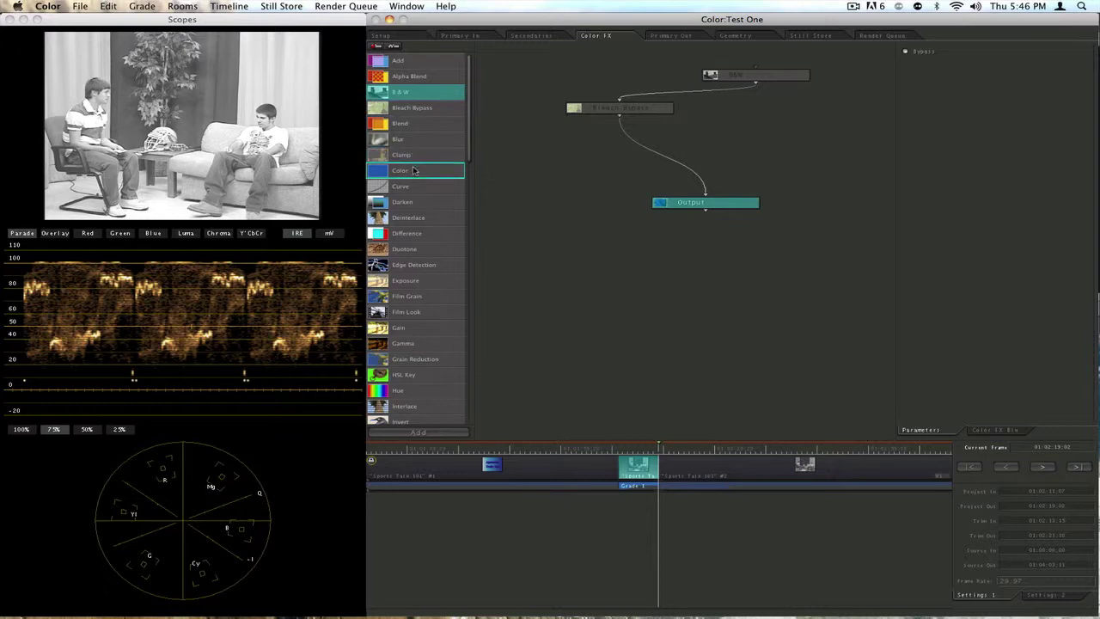
# Step: Add a Curve node and wire it as Bleach Bypass → Curve → Output
pyautogui.moveTo(412, 191); pyautogui.dragTo(616, 167)
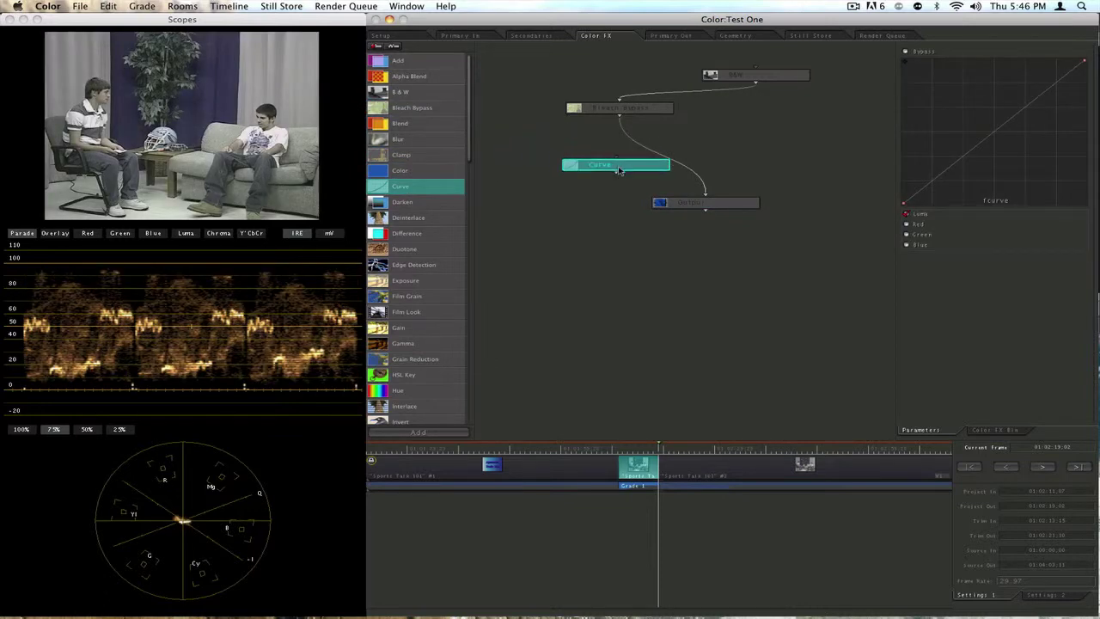
pyautogui.click(703, 191)
pyautogui.moveTo(703, 185); pyautogui.dragTo(703, 190)
pyautogui.moveTo(619, 114); pyautogui.dragTo(705, 194)
pyautogui.click(685, 202)
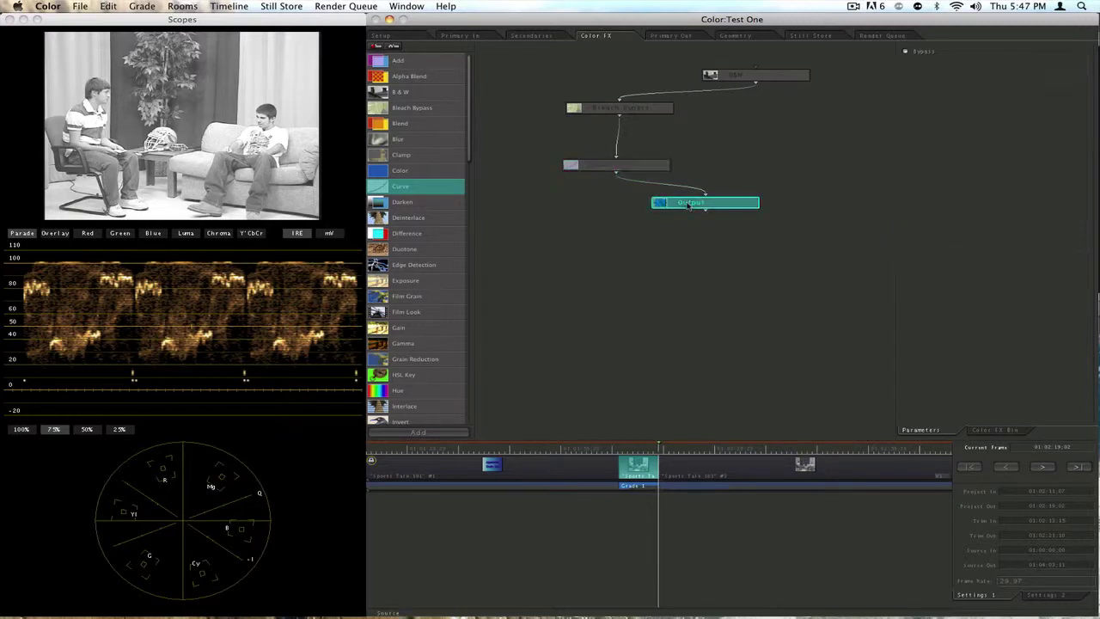
# Step: Bend the Curve node's luma curve into an S-shape, deepening shadows and brightening highlights
pyautogui.click(620, 167)
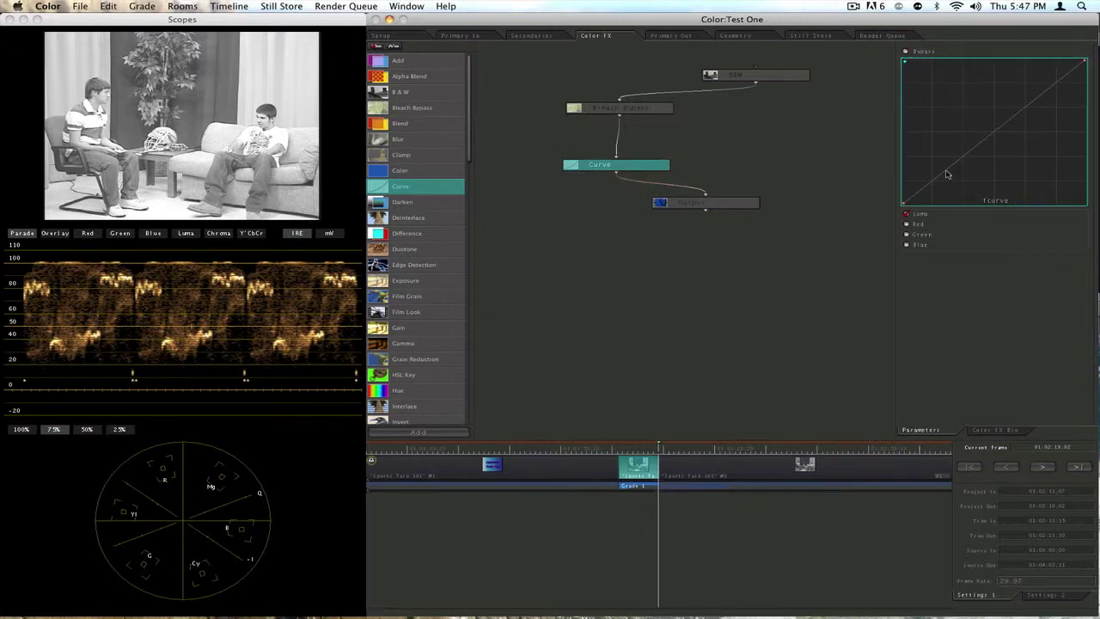
pyautogui.moveTo(945, 174); pyautogui.dragTo(978, 196)
pyautogui.moveTo(1062, 96)
pyautogui.mouseDown()
pyautogui.moveTo(1044, 82)
pyautogui.moveTo(1056, 92)
pyautogui.mouseUp()
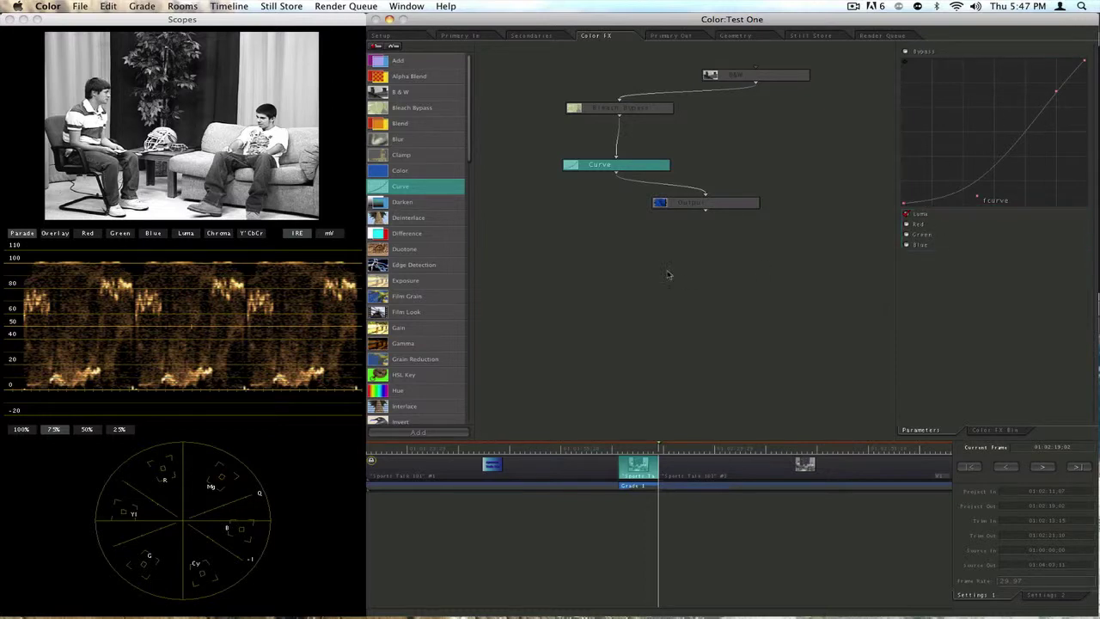
# Step: Preview the B&W, Bleach Bypass and Curve nodes, then the final graded output
pyautogui.click(732, 79)
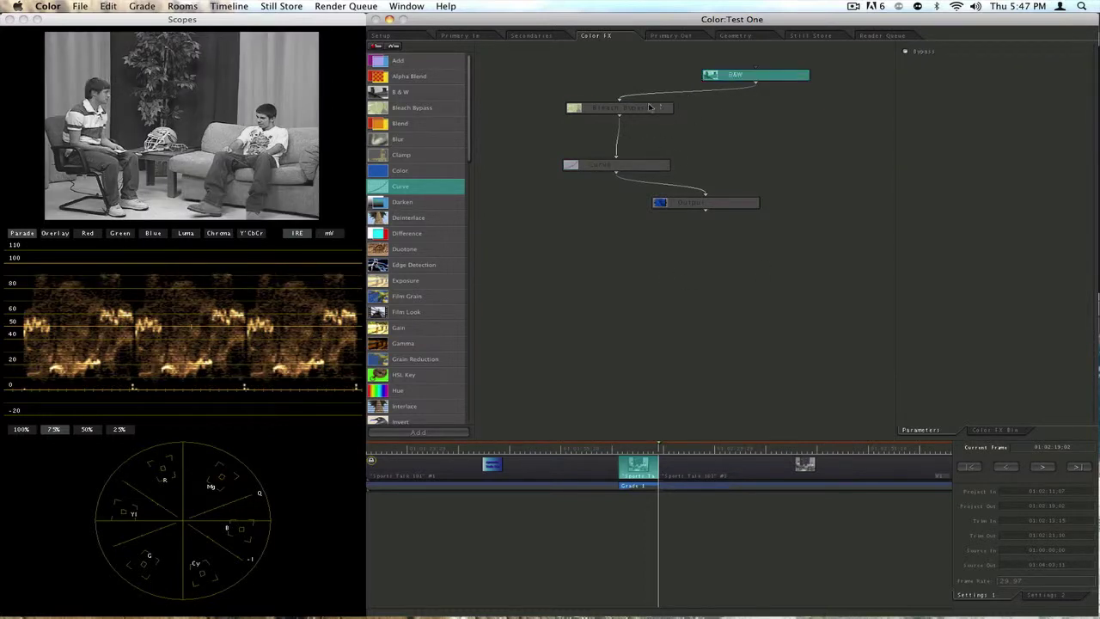
pyautogui.click(650, 108)
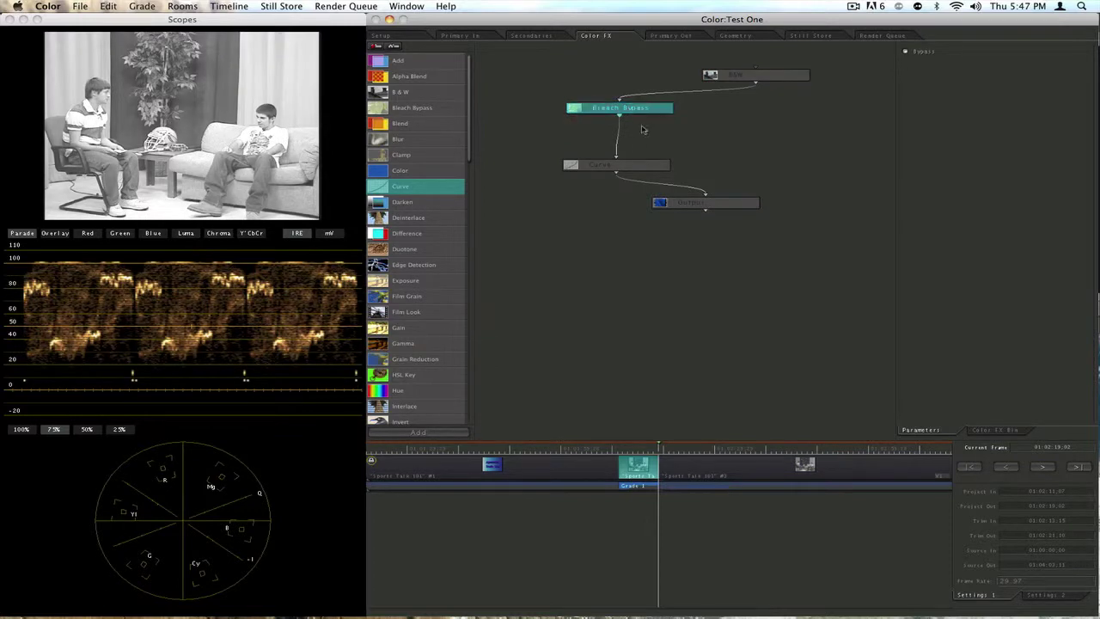
pyautogui.click(636, 166)
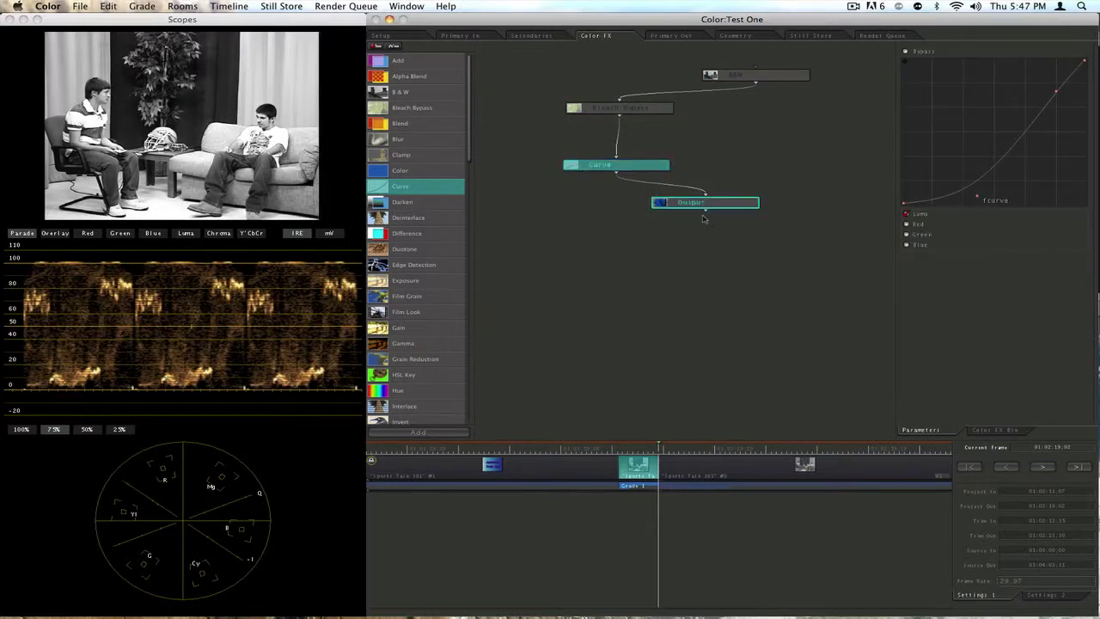
pyautogui.click(719, 204)
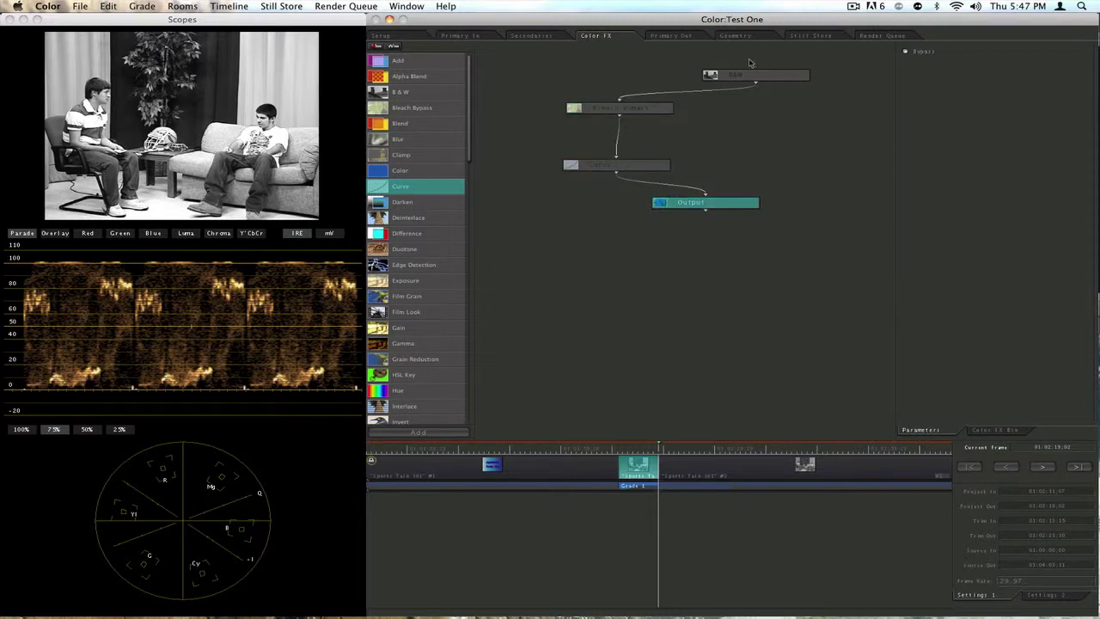
# Step: Queue all unrendered shots, then delete rows 1 and 3, keeping only the 01:02:13;15 shot
pyautogui.click(882, 36)
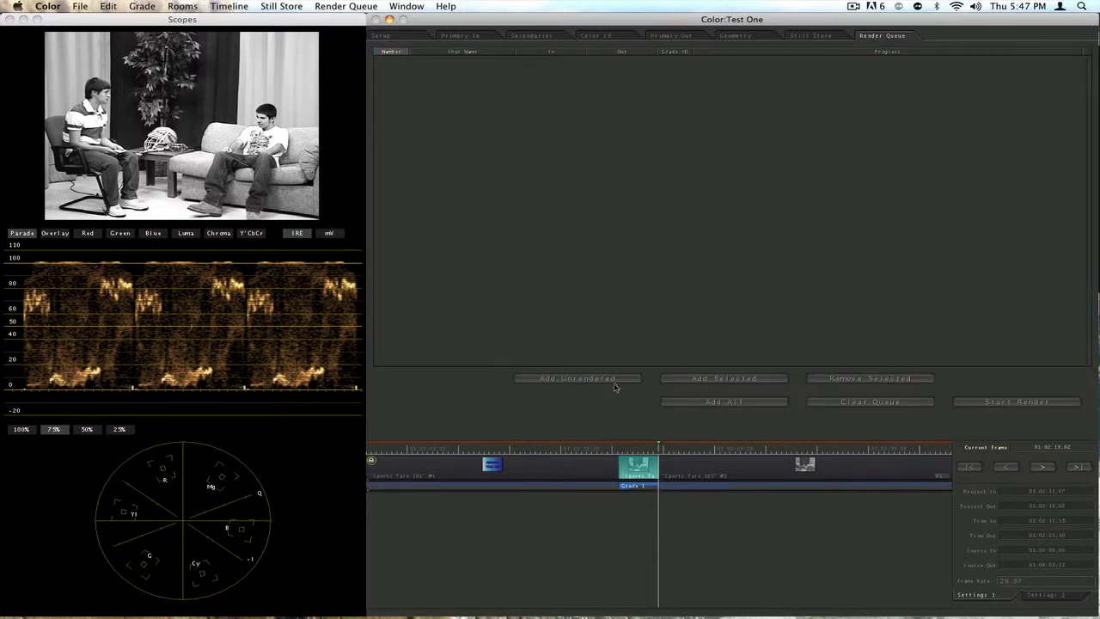
pyautogui.click(615, 385)
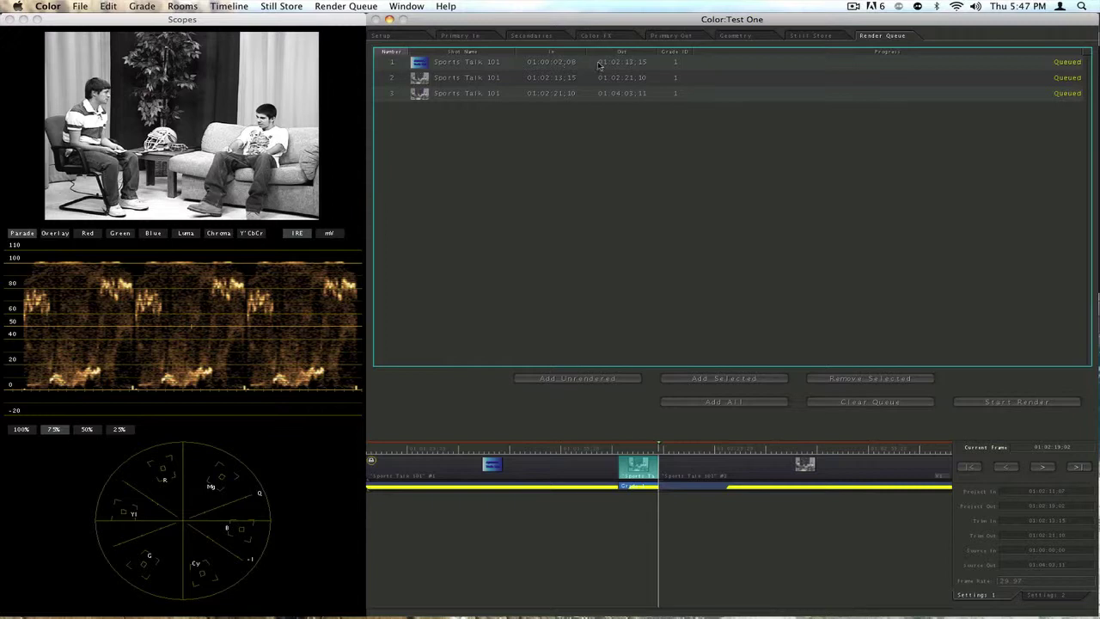
pyautogui.click(533, 65)
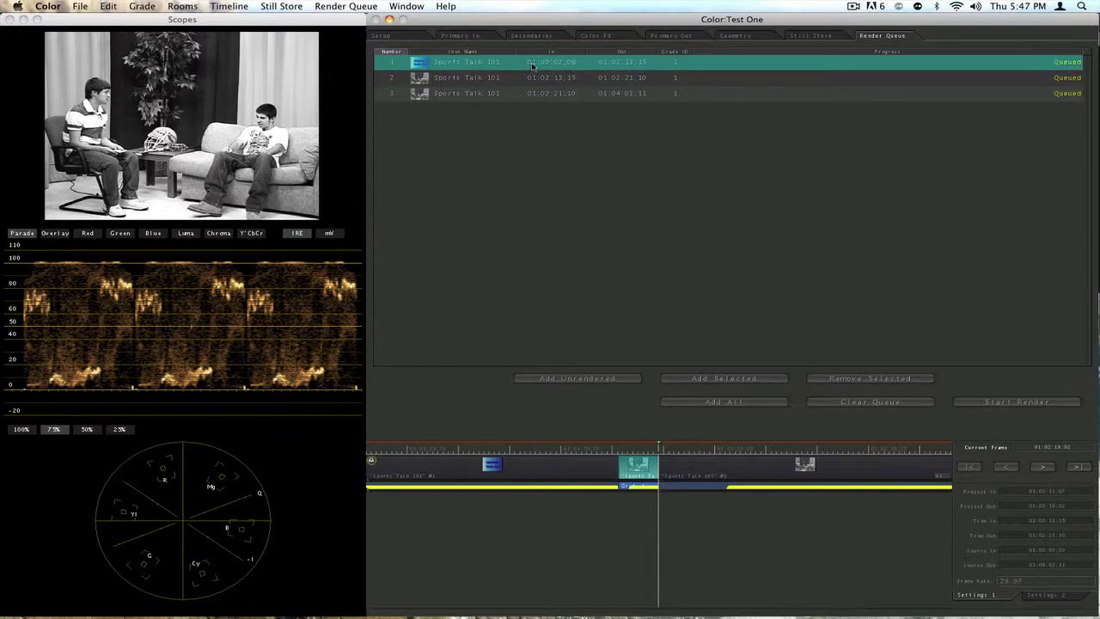
pyautogui.press('Delete')
pyautogui.click(517, 80)
pyautogui.press('Delete')
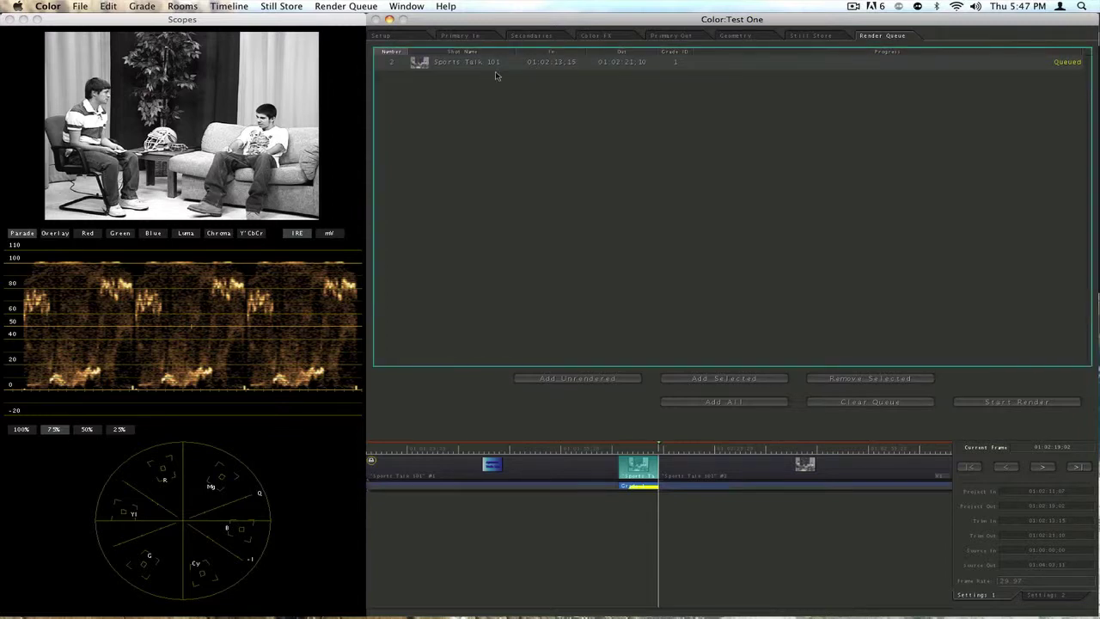
pyautogui.click(490, 66)
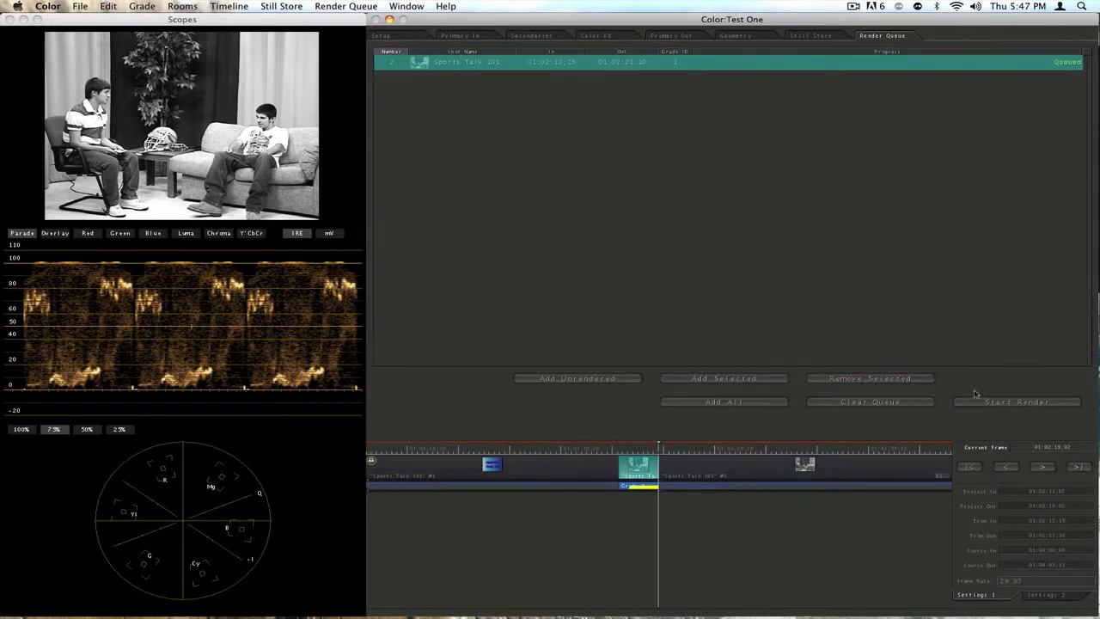
# Step: Start rendering the queued Sports Talk 101 shot
pyautogui.click(997, 409)
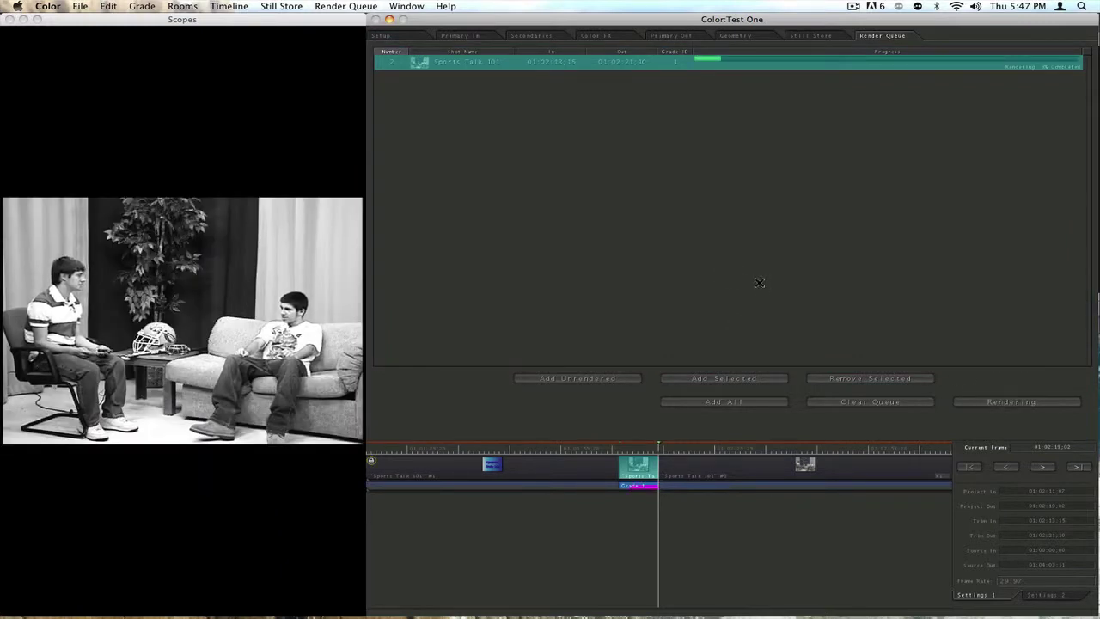